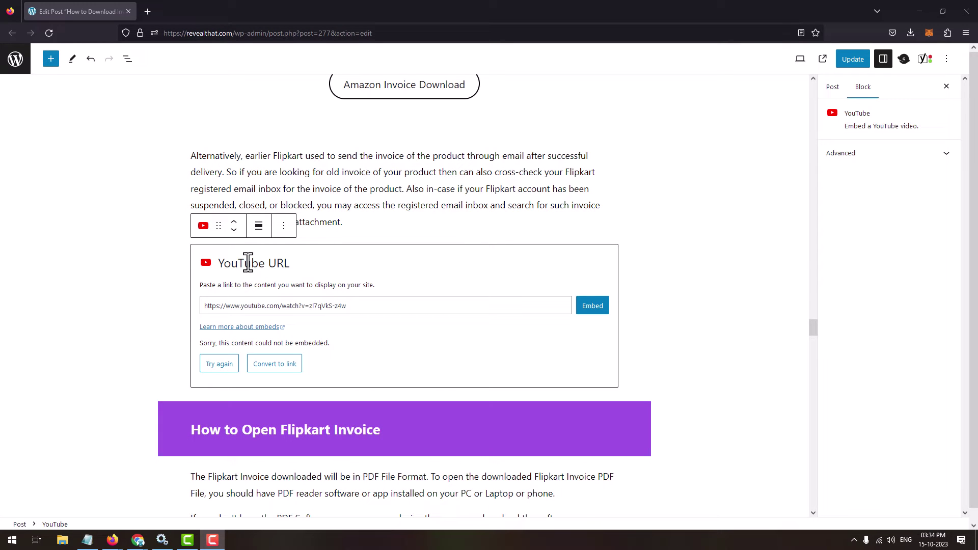
Step: Remove the failed YouTube embed block so the paragraph meets the Flipkart Invoice heading
{"action": "key", "text": "BackSpace"}
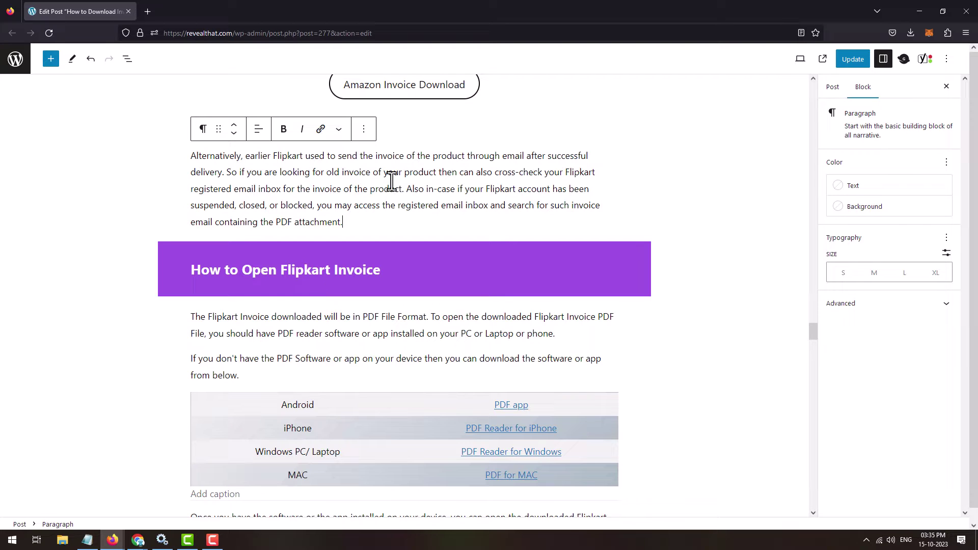
Step: Re-add a YouTube block with the pasted video link, which again fails to embed, then bring YouTube Studio forward
{"action": "left_click", "coordinate": [405, 236]}
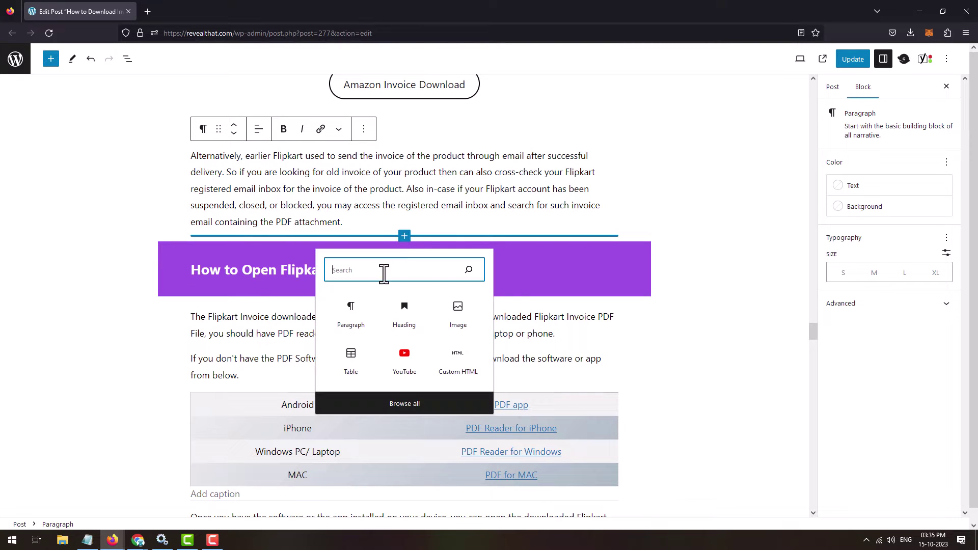
{"action": "type", "text": "yo"}
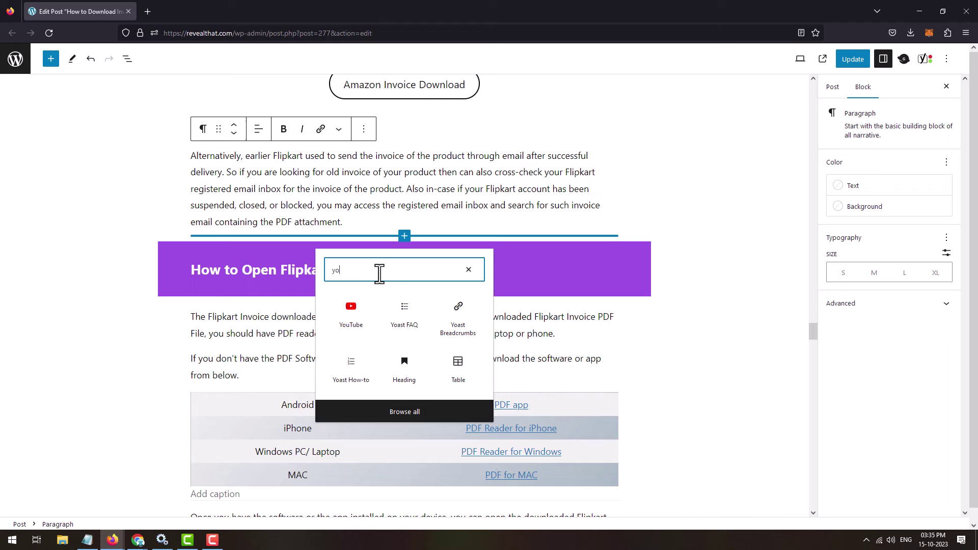
{"action": "type", "text": "ut"}
{"action": "left_click", "coordinate": [356, 307]}
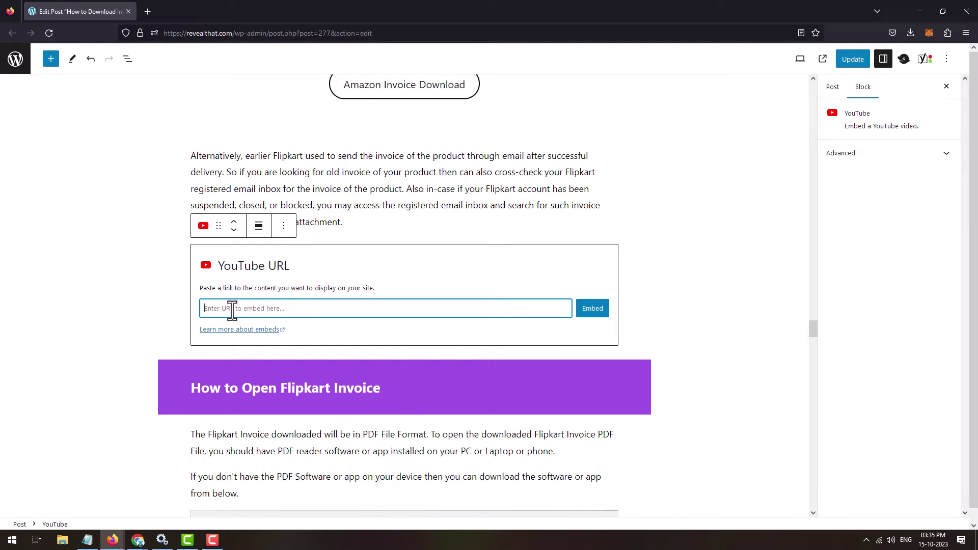
{"action": "right_click", "coordinate": [309, 308]}
{"action": "left_click", "coordinate": [329, 382]}
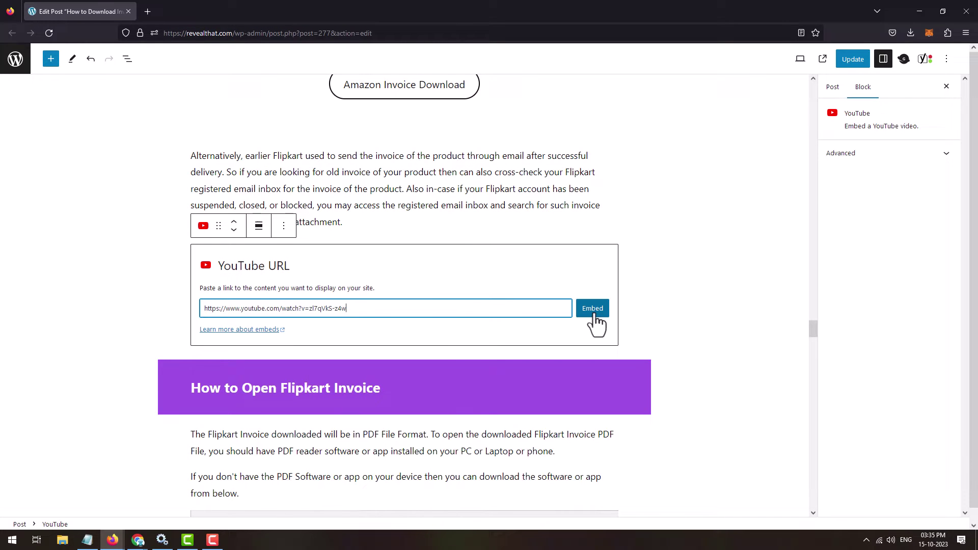
{"action": "left_click", "coordinate": [594, 314]}
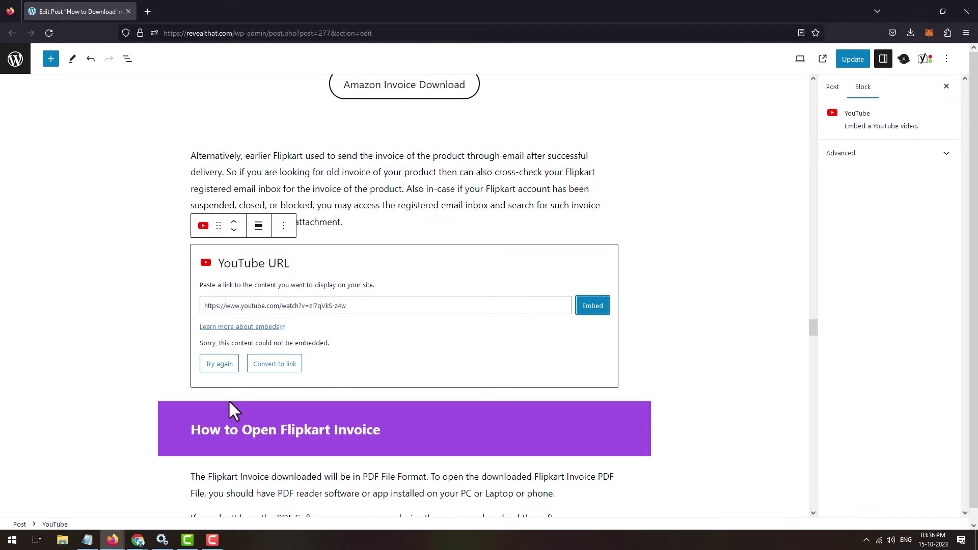
{"action": "key", "text": "alt+Tab"}
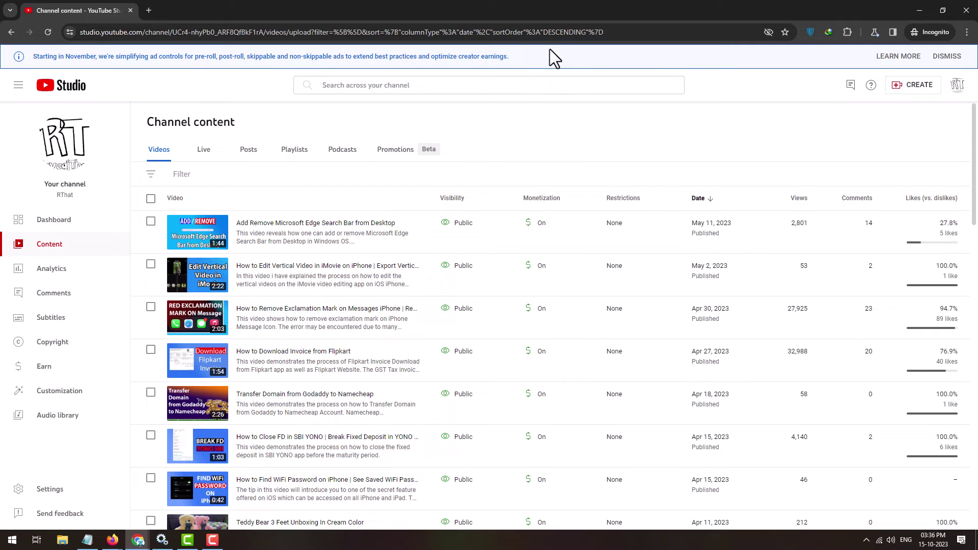
{"action": "mouse_move", "coordinate": [243, 374]}
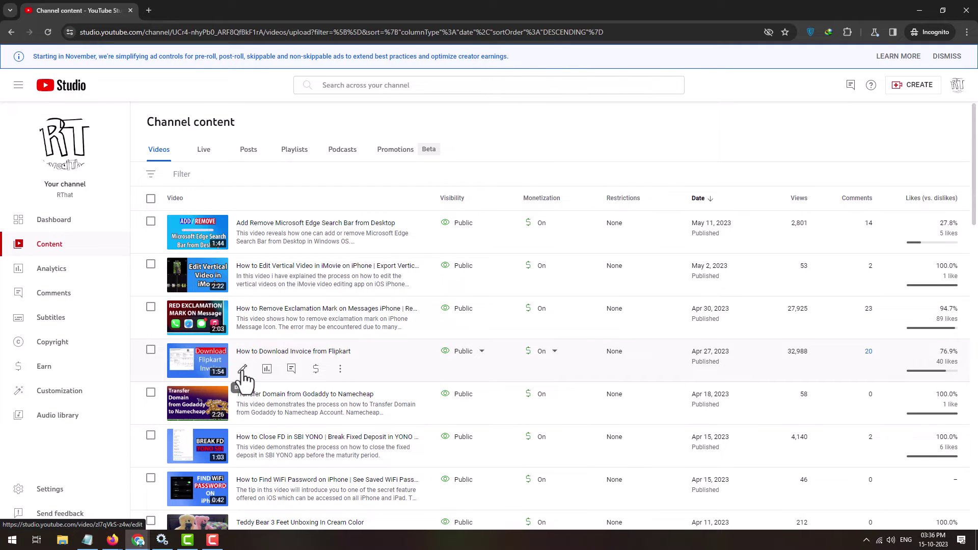
Step: Open the details page of the How to Download Invoice from Flipkart video
{"action": "left_click", "coordinate": [242, 371]}
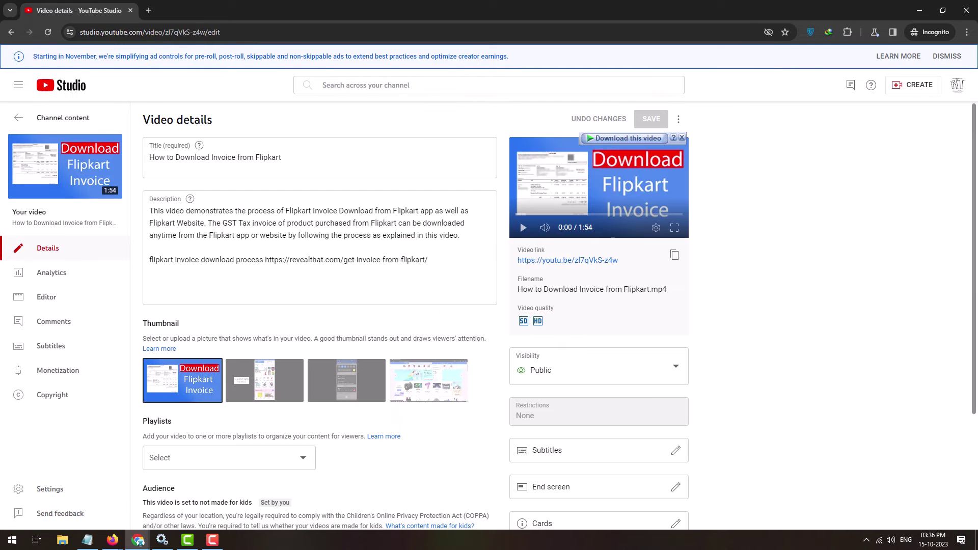
{"action": "scroll", "coordinate": [164, 506], "scroll_direction": "down", "scroll_amount": 2}
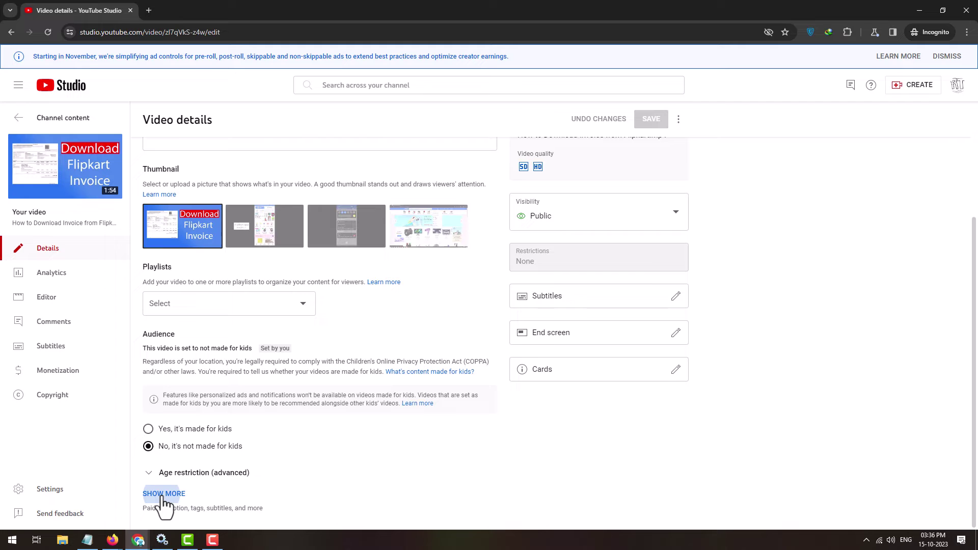
Step: Expand the video's extra settings to confirm Allow embedding is ticked, then hide YouTube Studio
{"action": "left_click", "coordinate": [163, 496]}
{"action": "scroll", "coordinate": [963, 405], "scroll_direction": "down", "scroll_amount": 8}
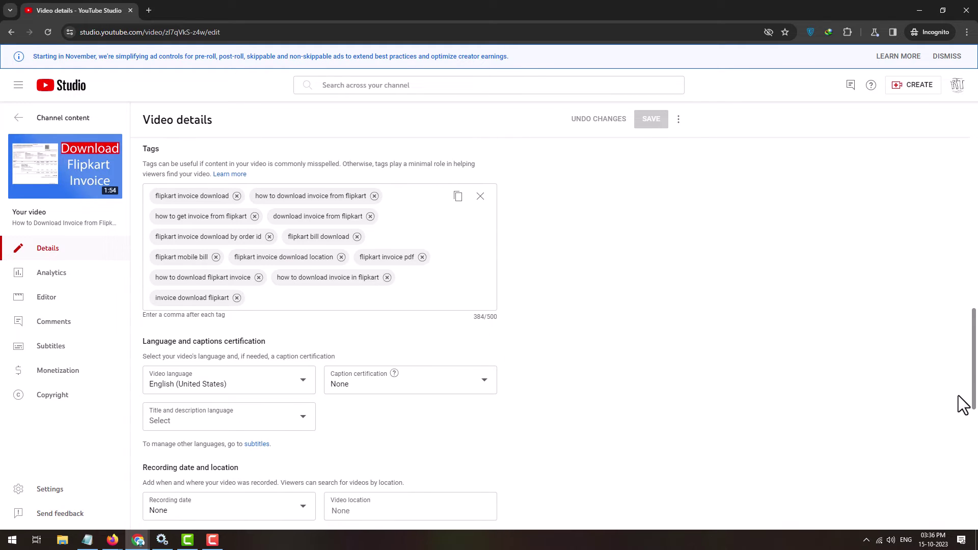
{"action": "scroll", "coordinate": [964, 405], "scroll_direction": "down", "scroll_amount": 2}
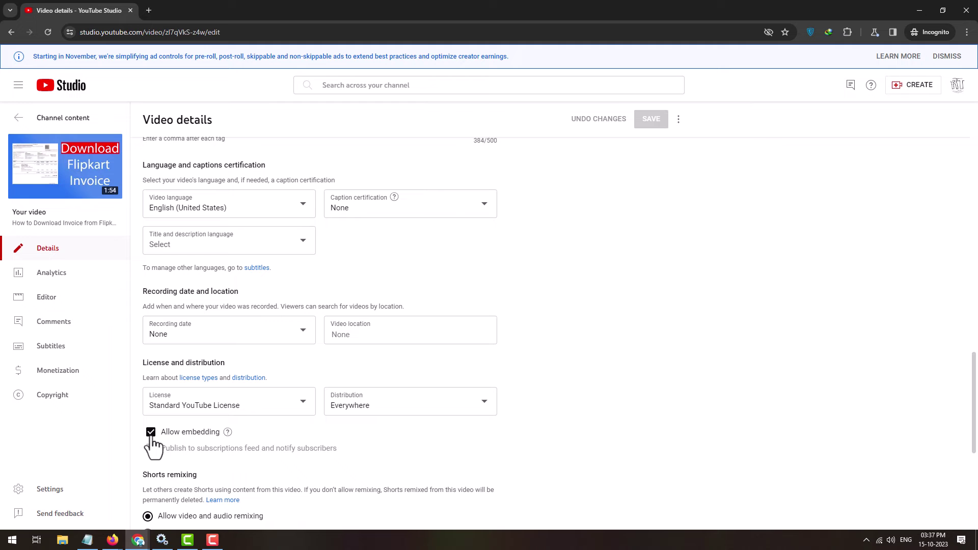
{"action": "left_click", "coordinate": [919, 11]}
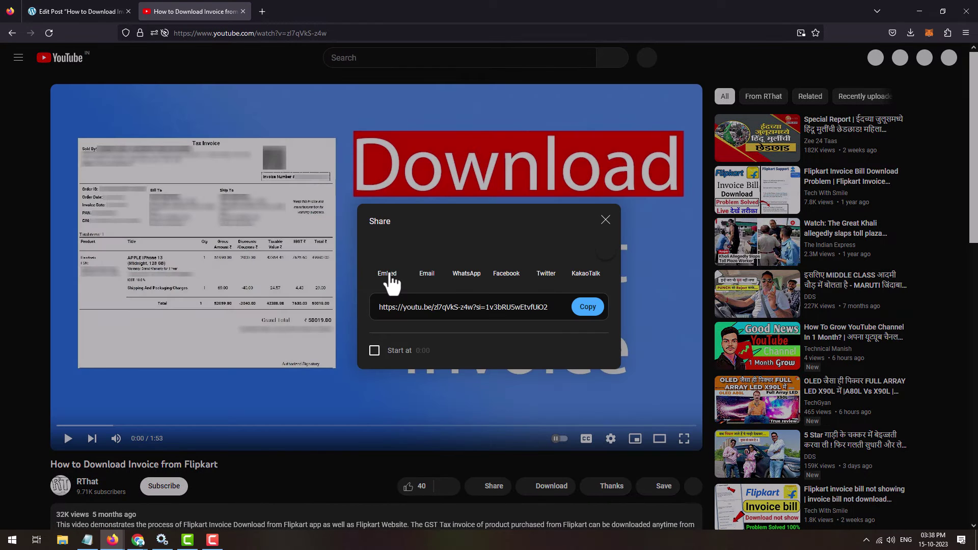
Step: Copy the video's iframe embed code from Share > Embed and close the YouTube tab
{"action": "left_click", "coordinate": [388, 276]}
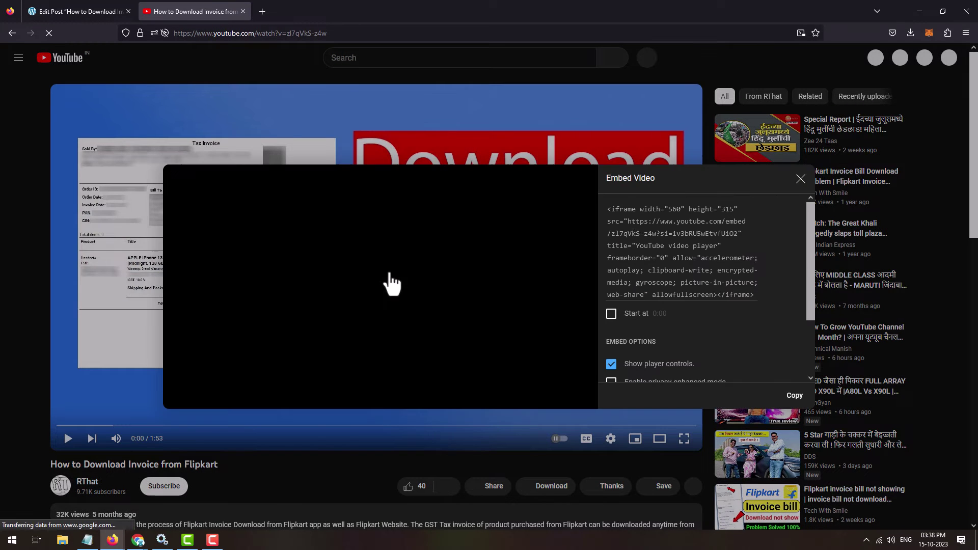
{"action": "right_click", "coordinate": [633, 216]}
{"action": "left_click", "coordinate": [645, 273]}
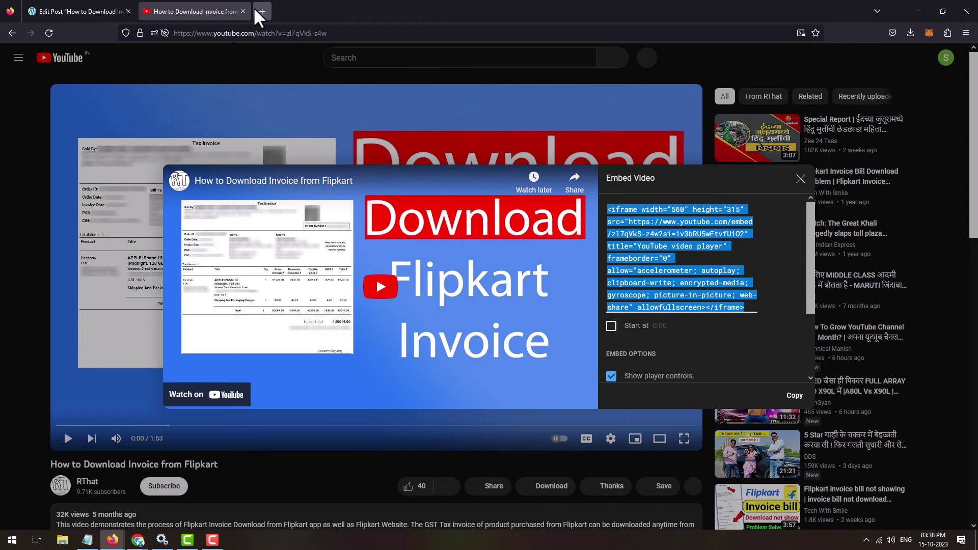
{"action": "left_click", "coordinate": [242, 11]}
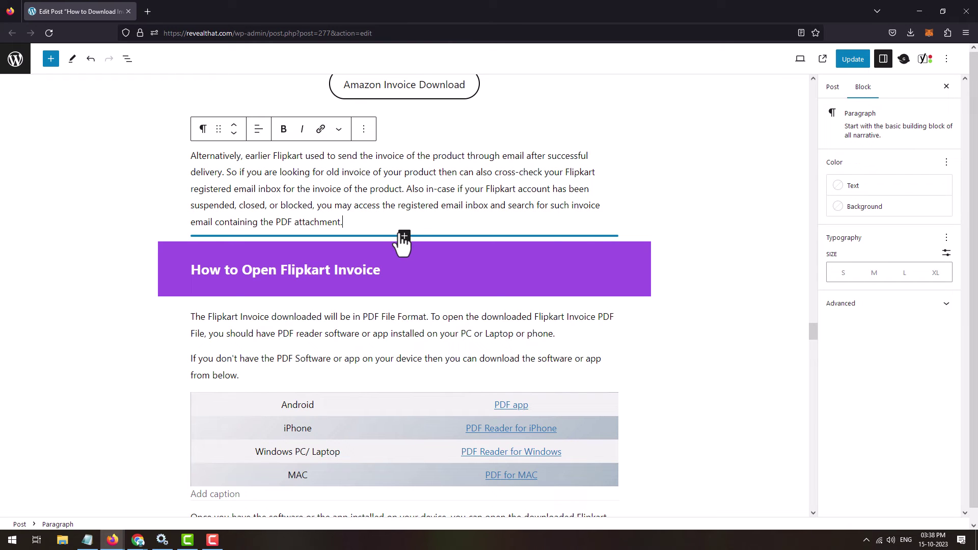
Step: Add a Custom HTML block holding the YouTube iframe code and update the post
{"action": "left_click", "coordinate": [404, 237]}
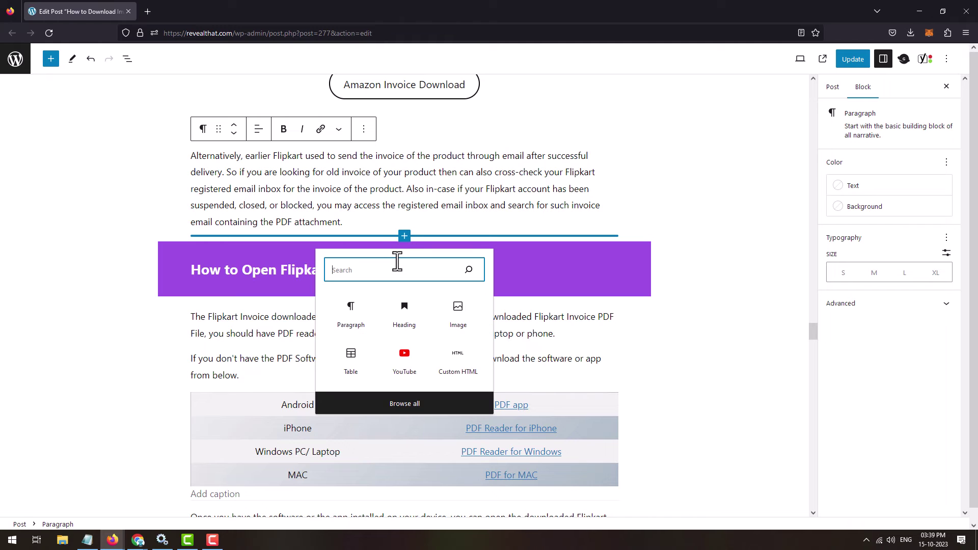
{"action": "type", "text": "custom"}
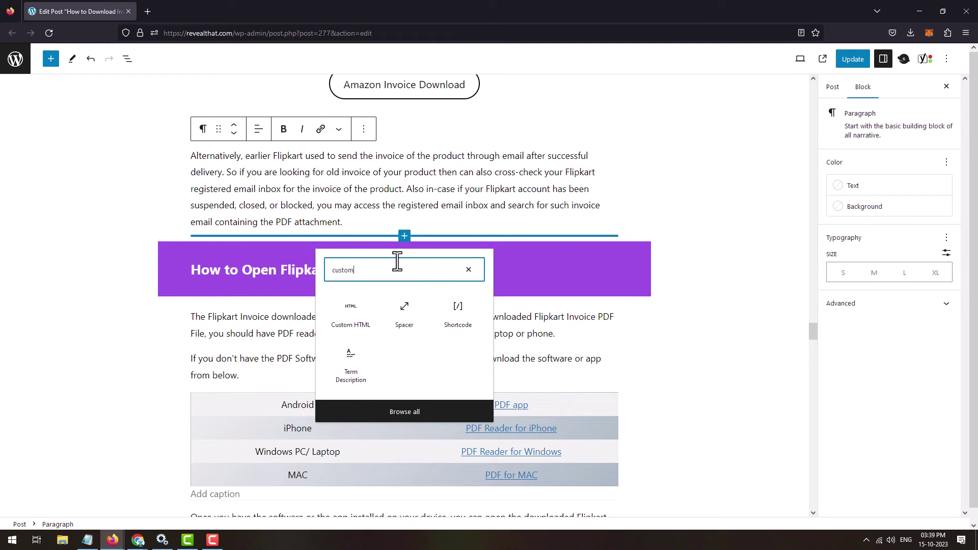
{"action": "left_click", "coordinate": [346, 321]}
{"action": "right_click", "coordinate": [229, 255]}
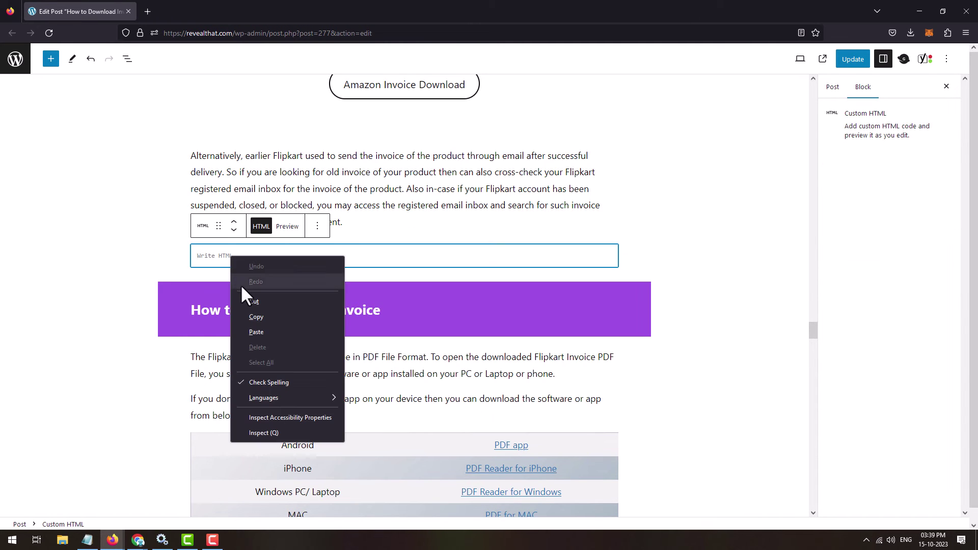
{"action": "left_click", "coordinate": [252, 332]}
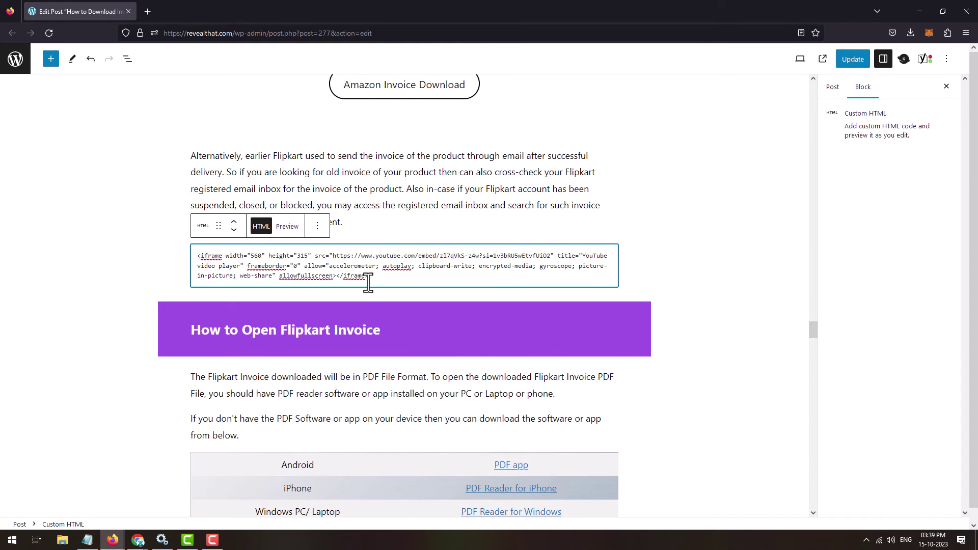
{"action": "left_click", "coordinate": [868, 65]}
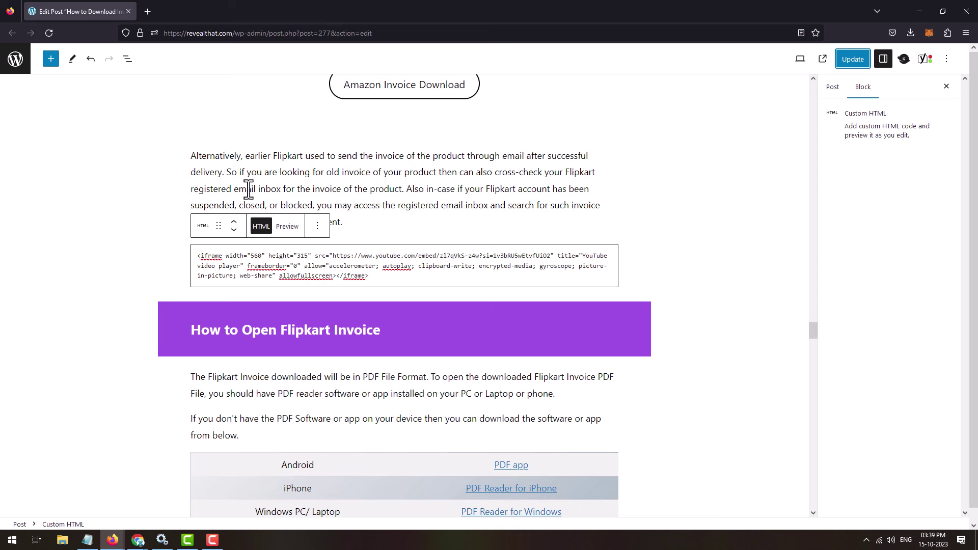
Step: Open the published post from its permalink to see the embedded video, then return to the editor
{"action": "left_click", "coordinate": [833, 86]}
{"action": "left_click", "coordinate": [895, 153]}
{"action": "right_click", "coordinate": [862, 301]}
{"action": "left_click", "coordinate": [865, 312]}
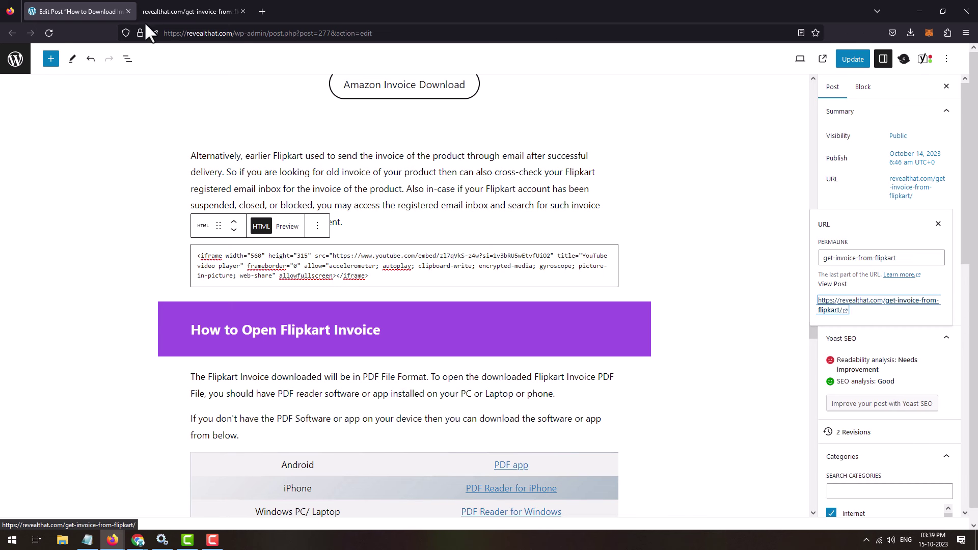
{"action": "left_click", "coordinate": [226, 11]}
{"action": "scroll", "coordinate": [214, 218], "scroll_direction": "down", "scroll_amount": 2}
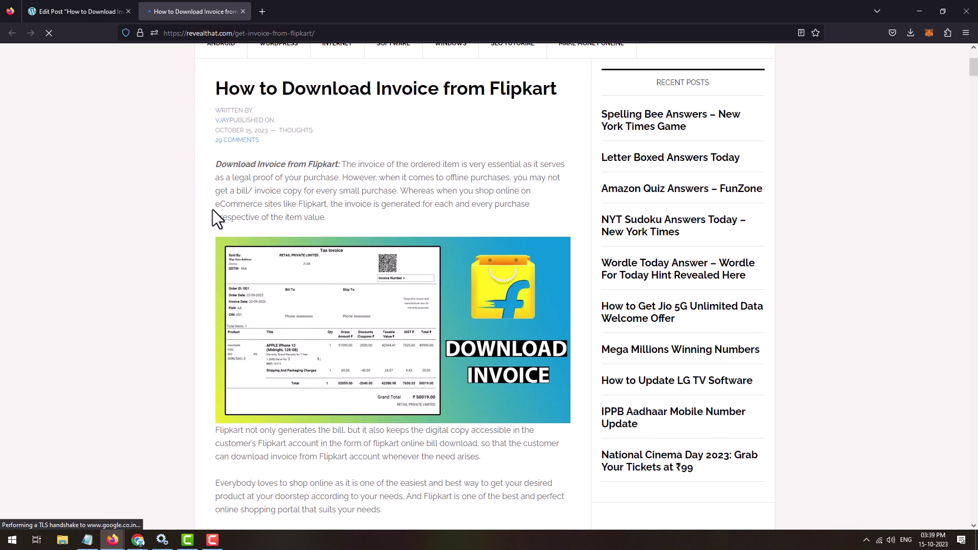
{"action": "scroll", "coordinate": [213, 217], "scroll_direction": "down", "scroll_amount": 2}
{"action": "left_click_drag", "start_coordinate": [974, 73], "coordinate": [974, 273]}
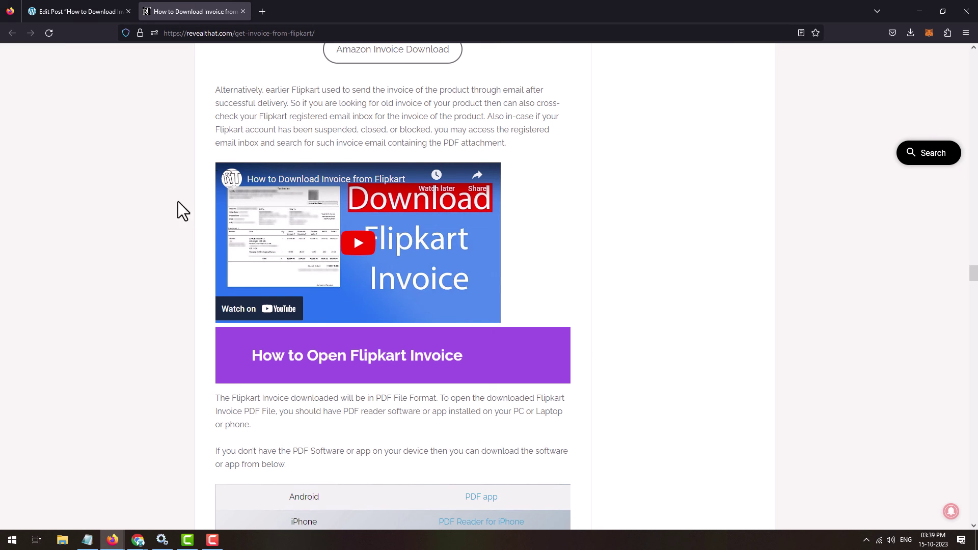
{"action": "left_click", "coordinate": [80, 11]}
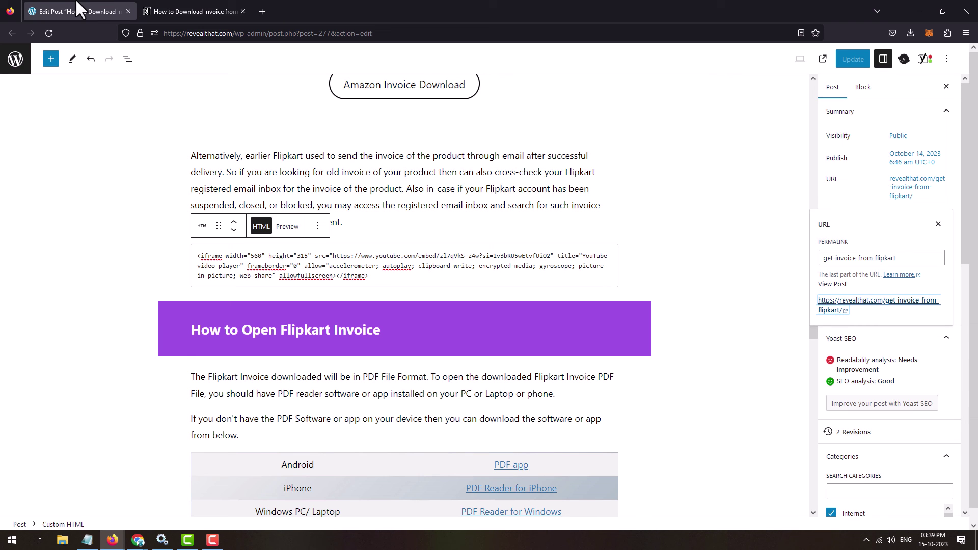
Step: Close the published article's tab, leaving only the post editor open
{"action": "left_click", "coordinate": [242, 12]}
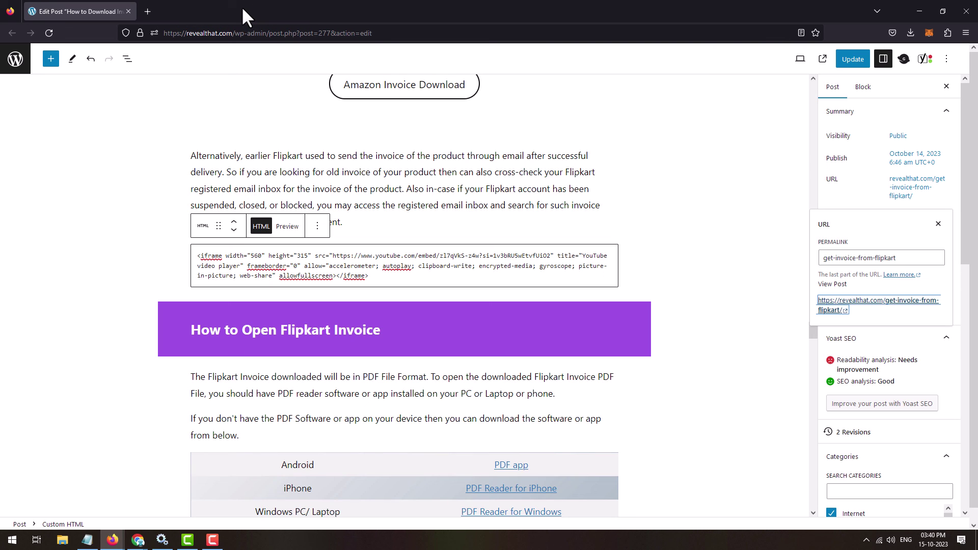